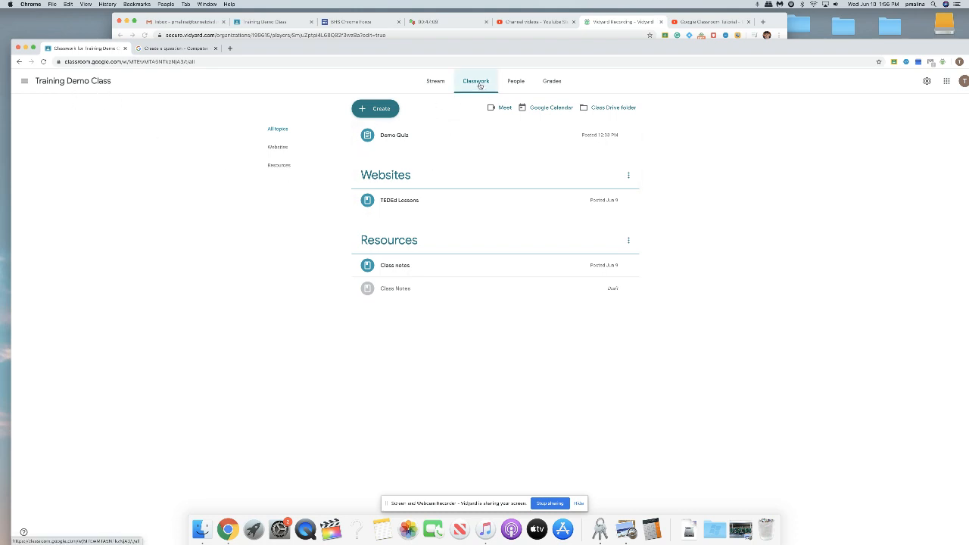
Create a classwork question titled "How are doing today" with the instructions "Just a brief summary of you day"
left_click(377, 110)
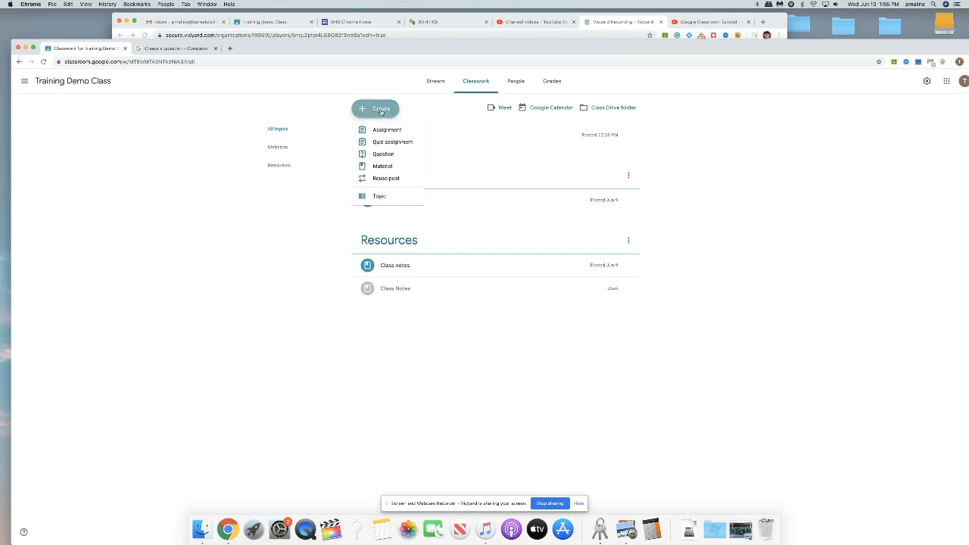
left_click(392, 154)
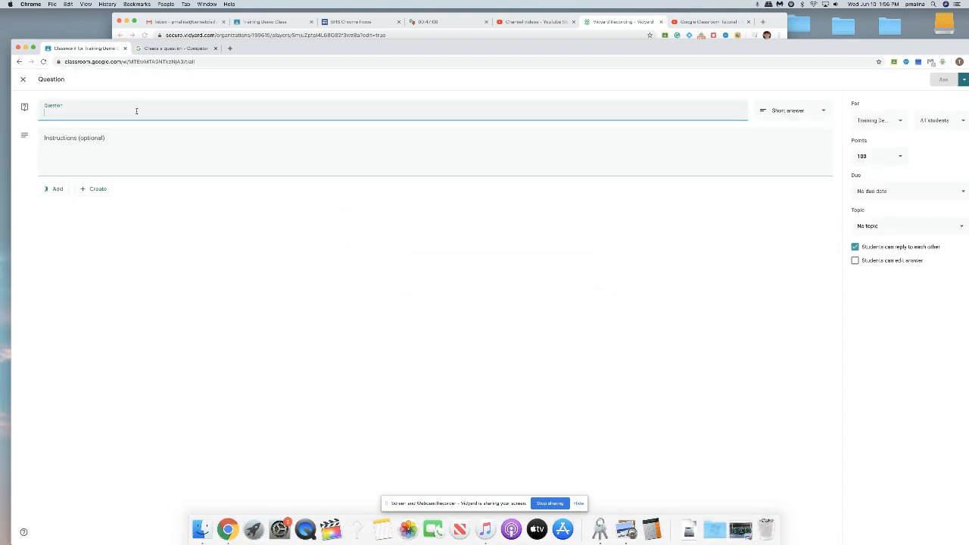
type("How are doing ")
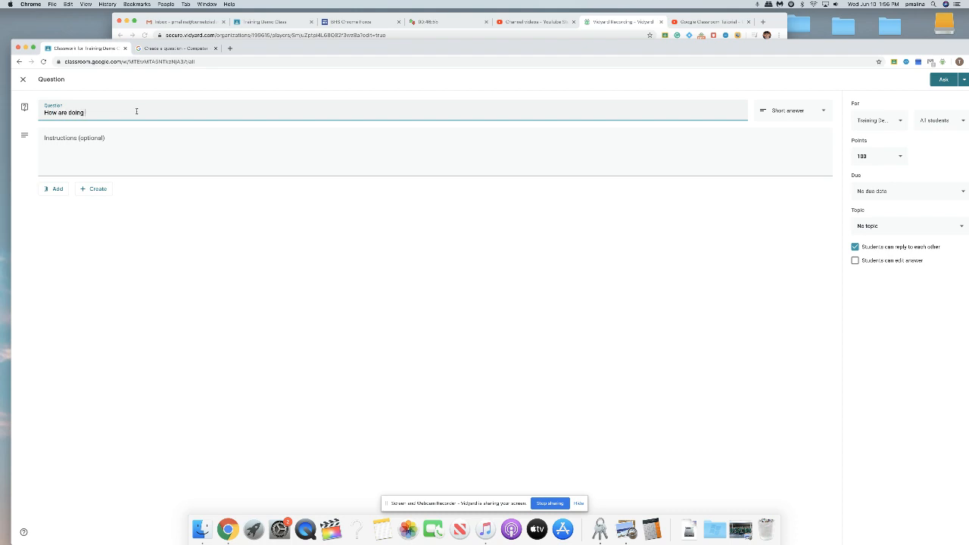
type("today")
left_click(56, 146)
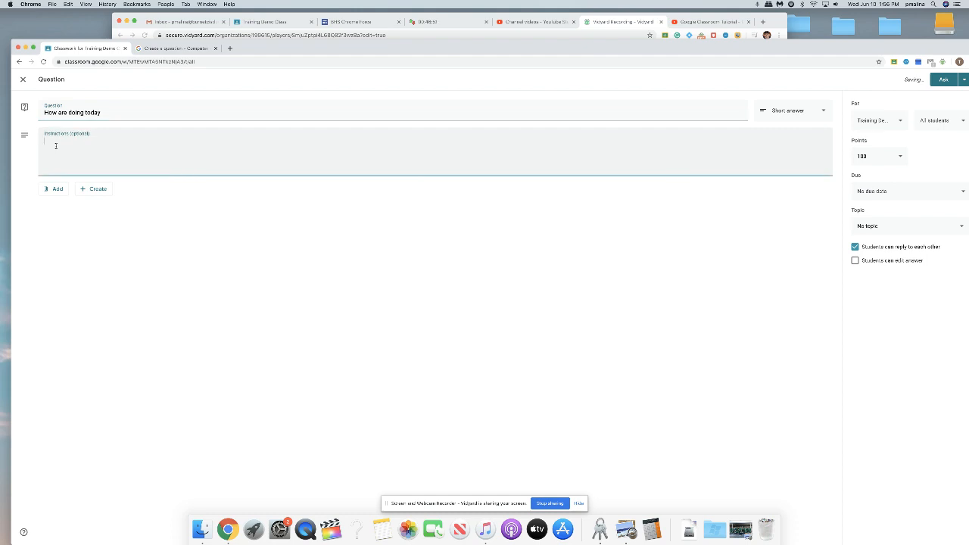
type("Just a brief summary of you day")
Examine the question's attachment, file creation, answer type, points and topic options
left_click(61, 192)
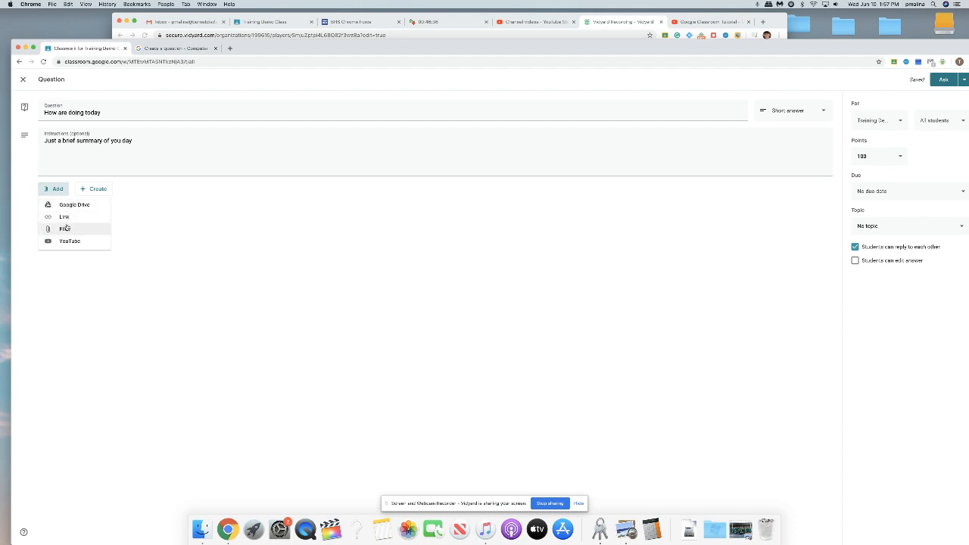
left_click(106, 189)
left_click(106, 189)
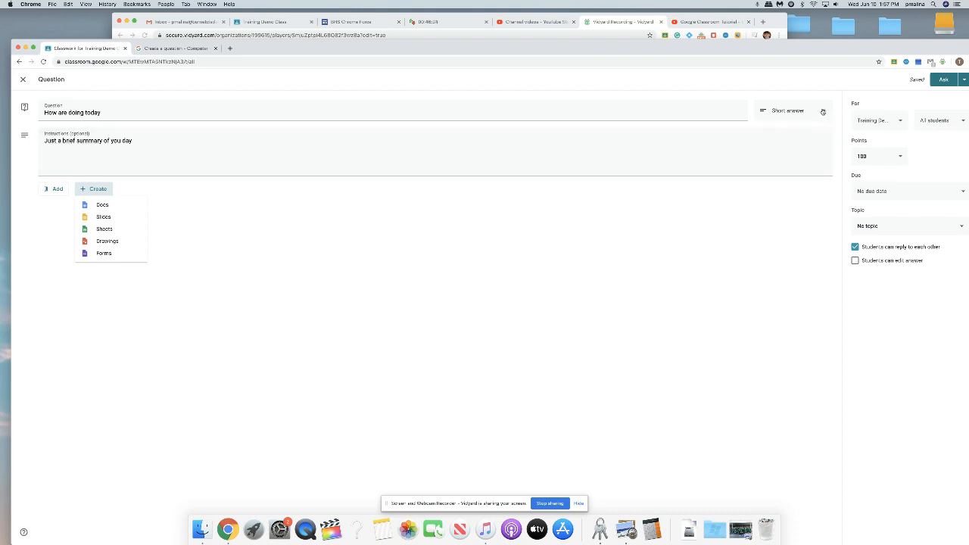
left_click(823, 111)
left_click(823, 111)
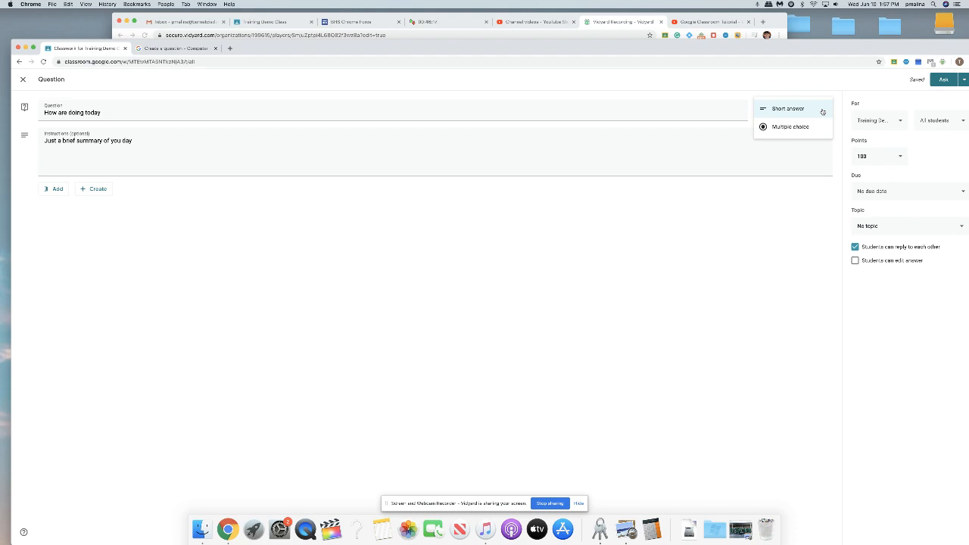
left_click(901, 156)
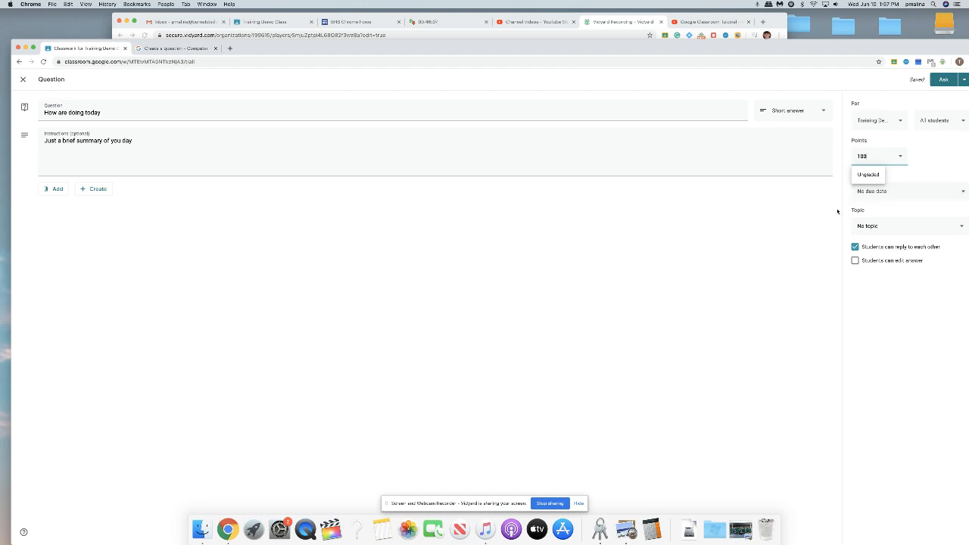
left_click(809, 226)
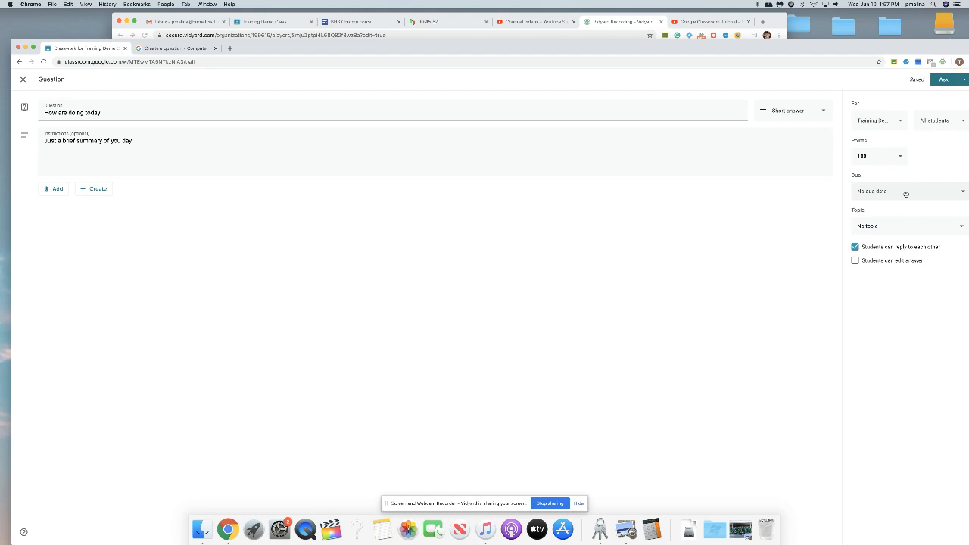
left_click(946, 228)
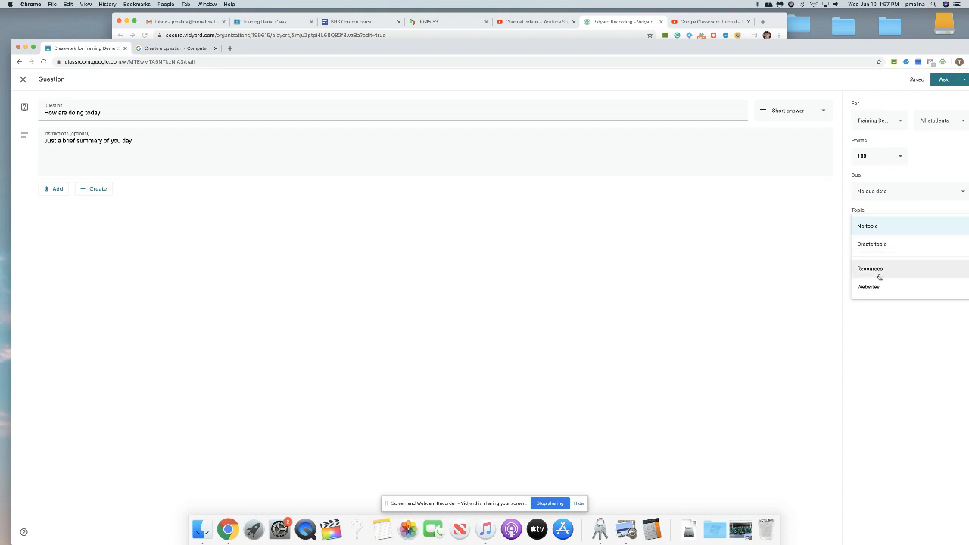
left_click(831, 227)
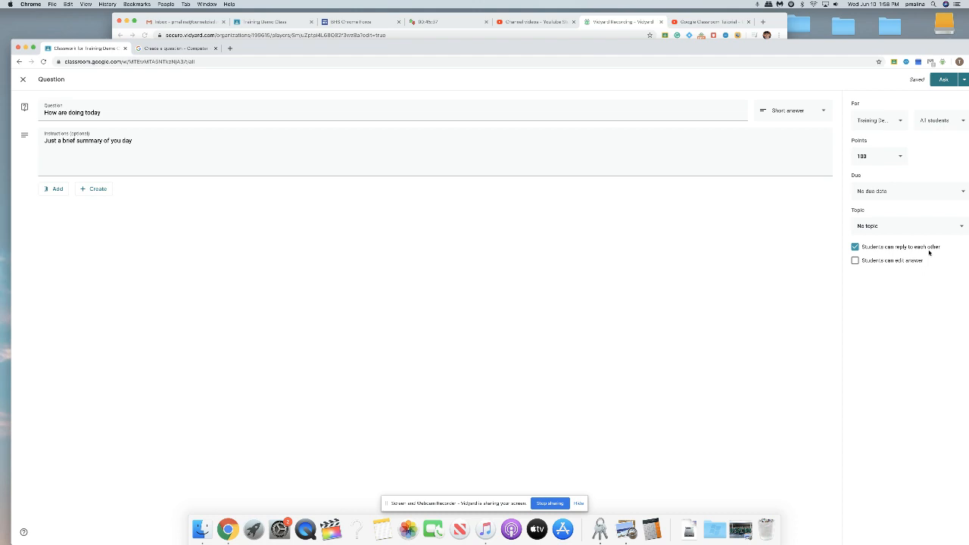
Post the question with students allowed to reply to each other, and switch to the student's view of Training Demo Class
left_click(855, 248)
left_click(855, 247)
left_click(944, 81)
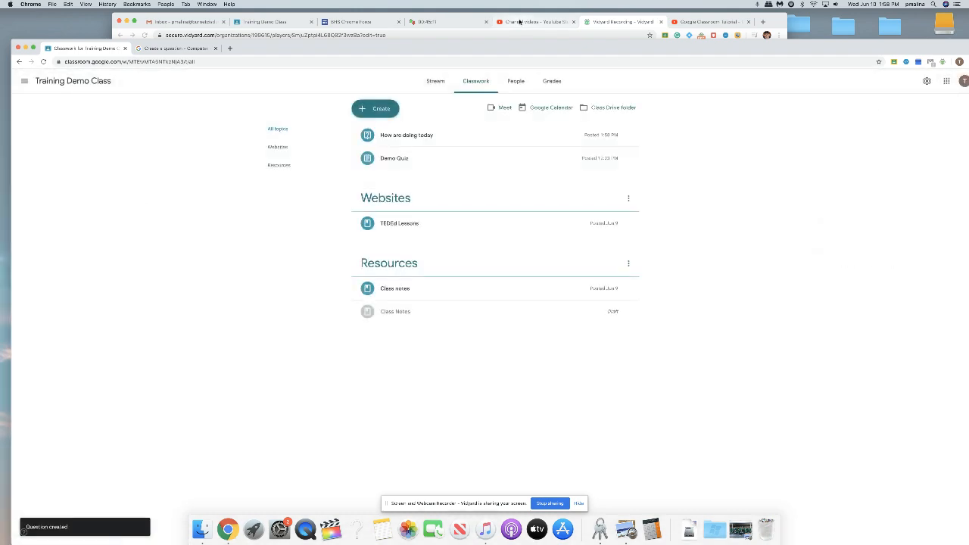
left_click(270, 21)
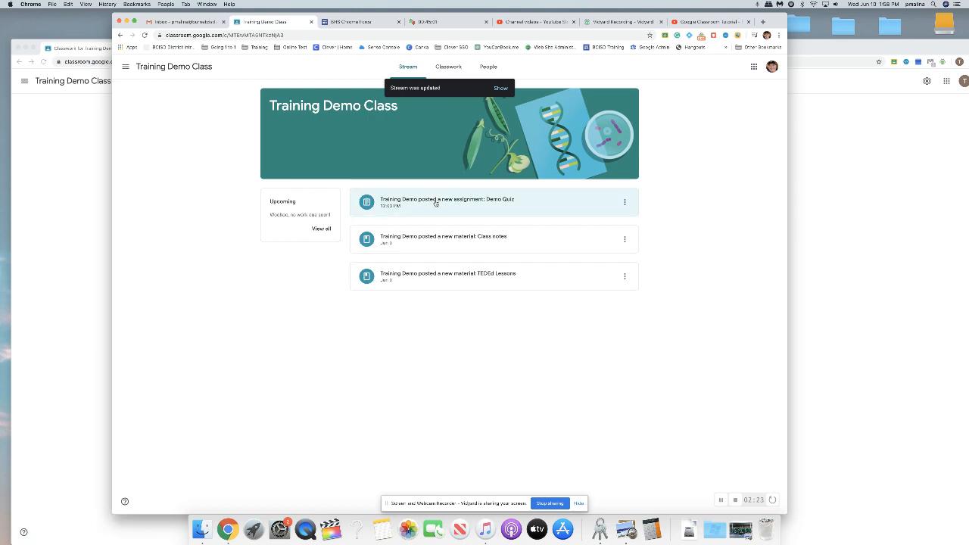
left_click(436, 203)
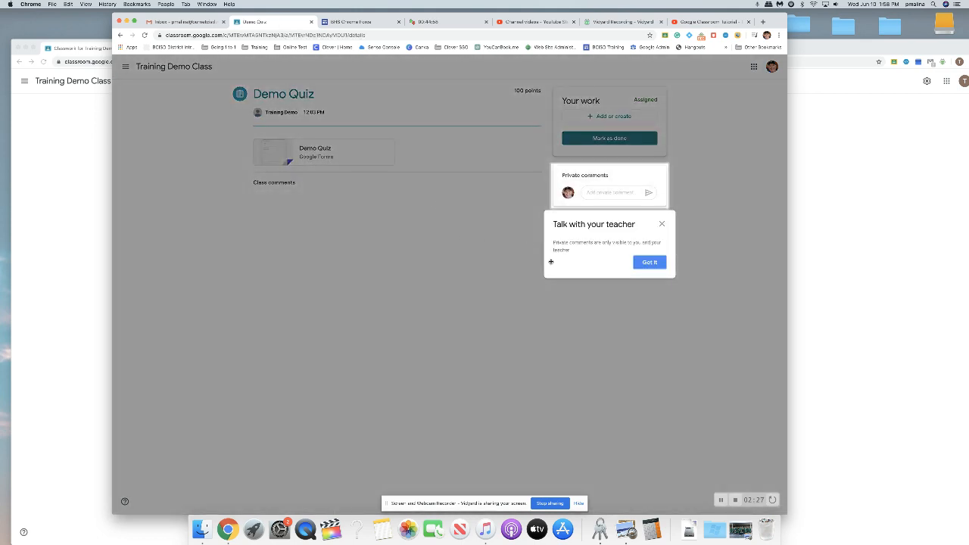
left_click(662, 264)
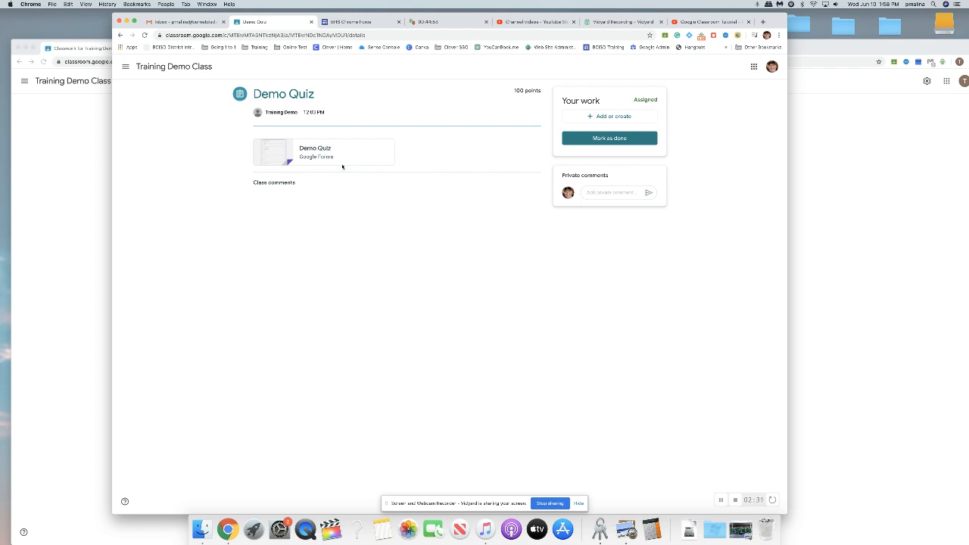
left_click(120, 36)
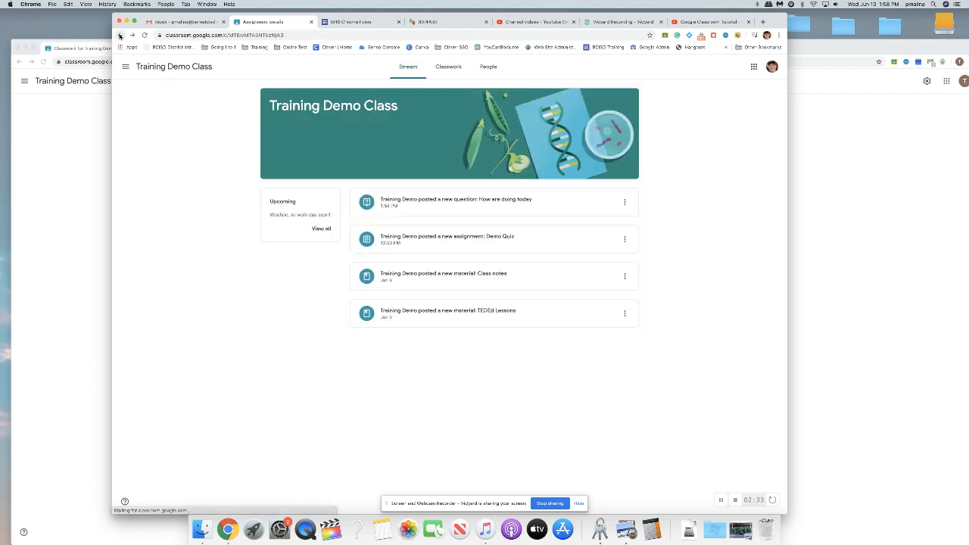
As the student, answer the "How are doing today" question with "Doing great - Thank You for asking" and turn it in
left_click(470, 205)
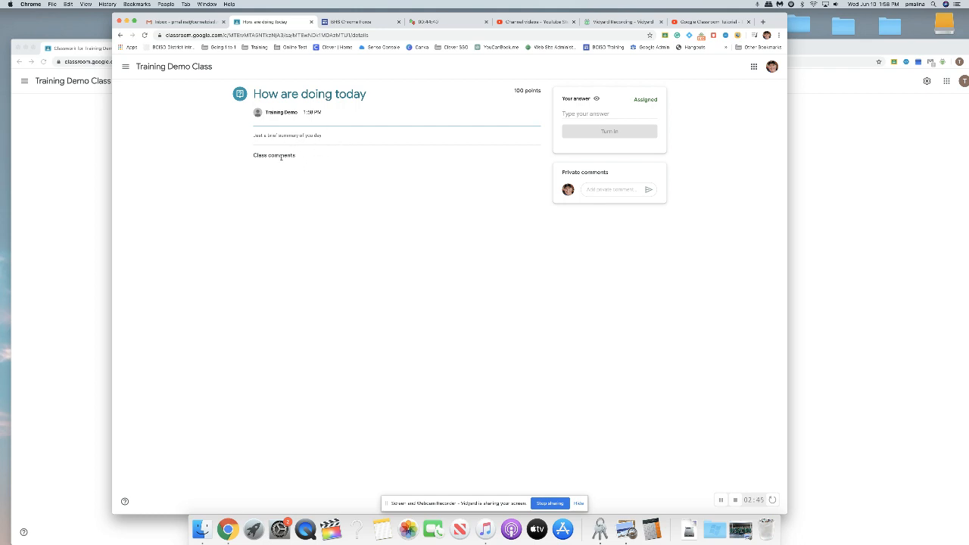
left_click(576, 114)
type("Doing")
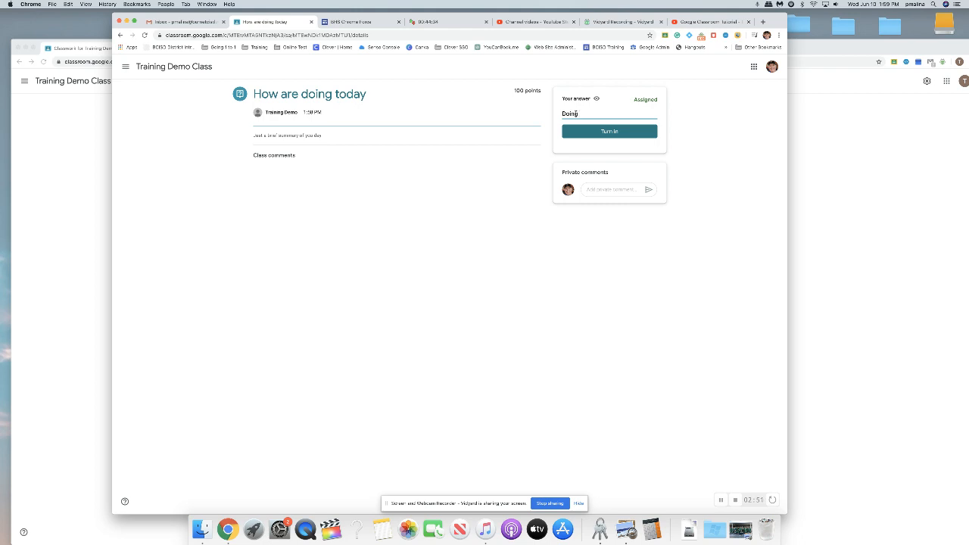
type(" great - Thank You for asking")
left_click(610, 132)
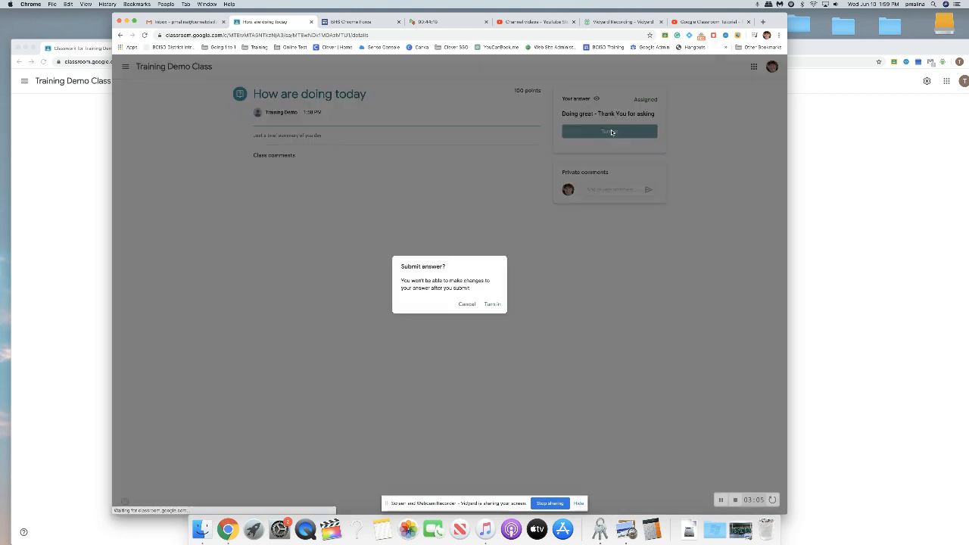
left_click(494, 305)
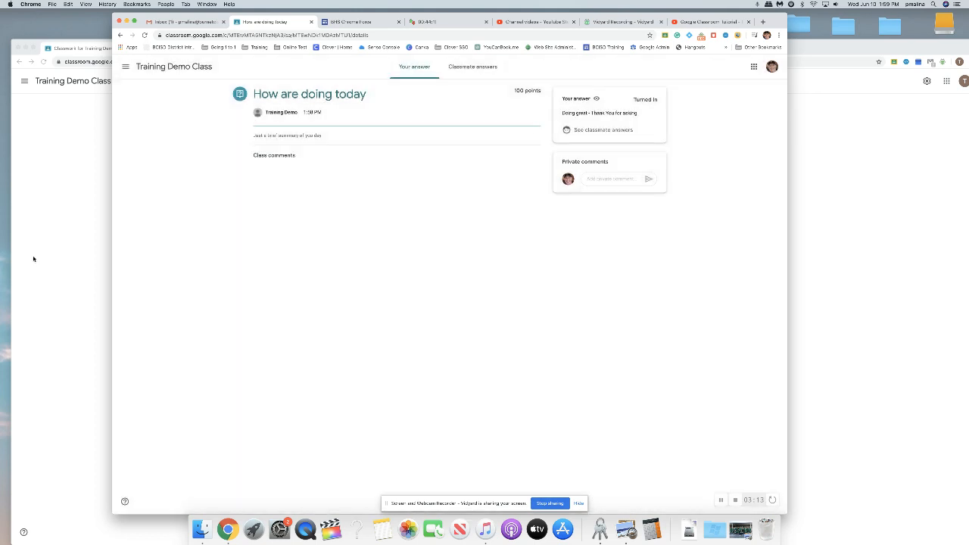
Return to the teacher's classwork and open the turned-in answers for "How are doing today"
left_click(56, 242)
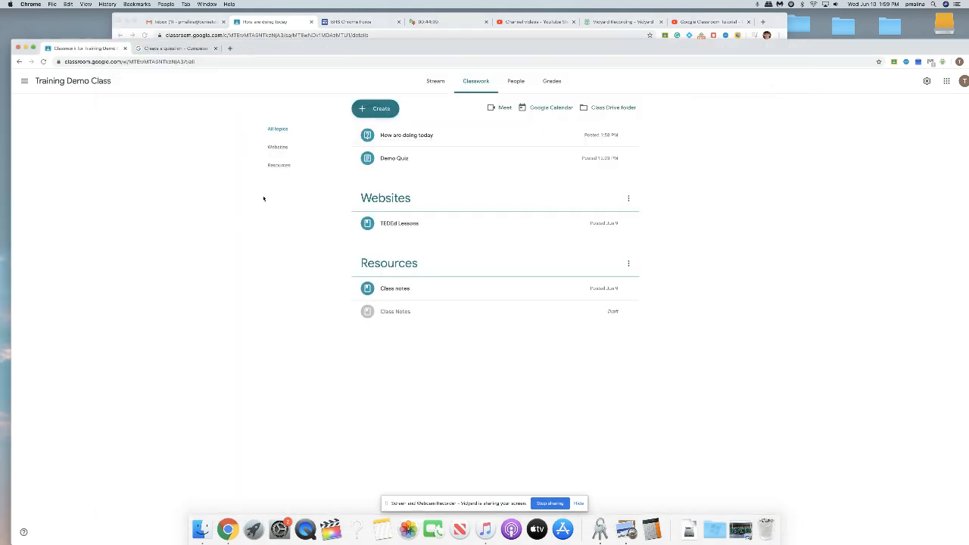
left_click(428, 136)
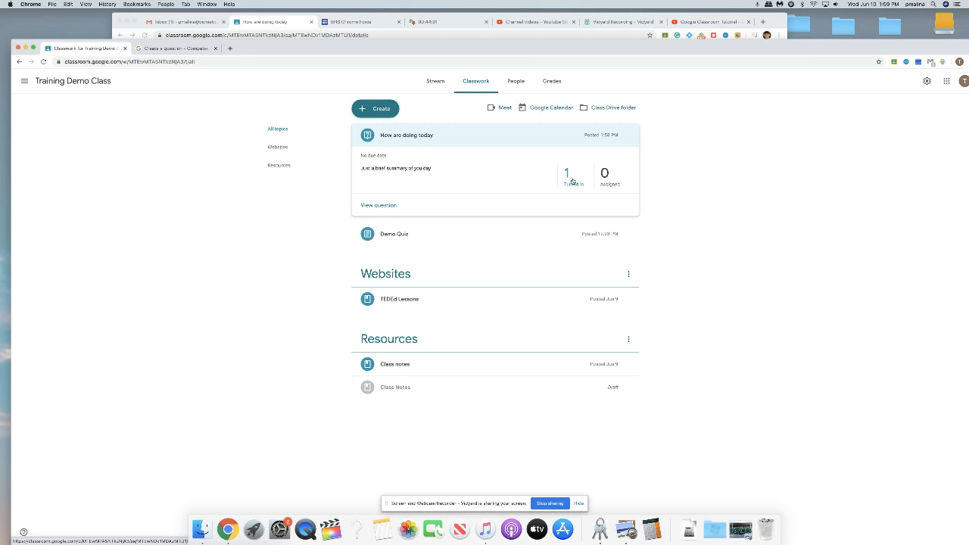
left_click(573, 180)
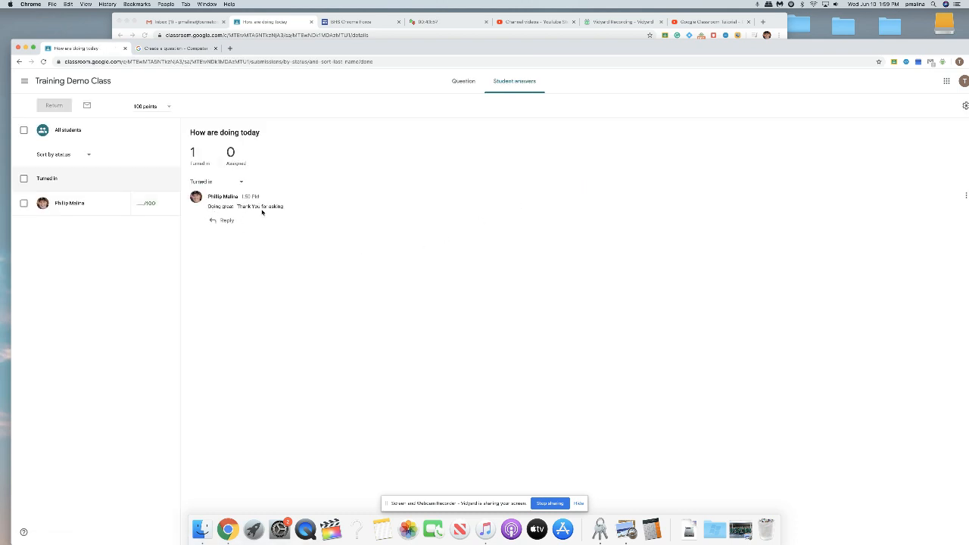
Grade the student's answer 100 and return it with the private comment "Great Job"
left_click(139, 202)
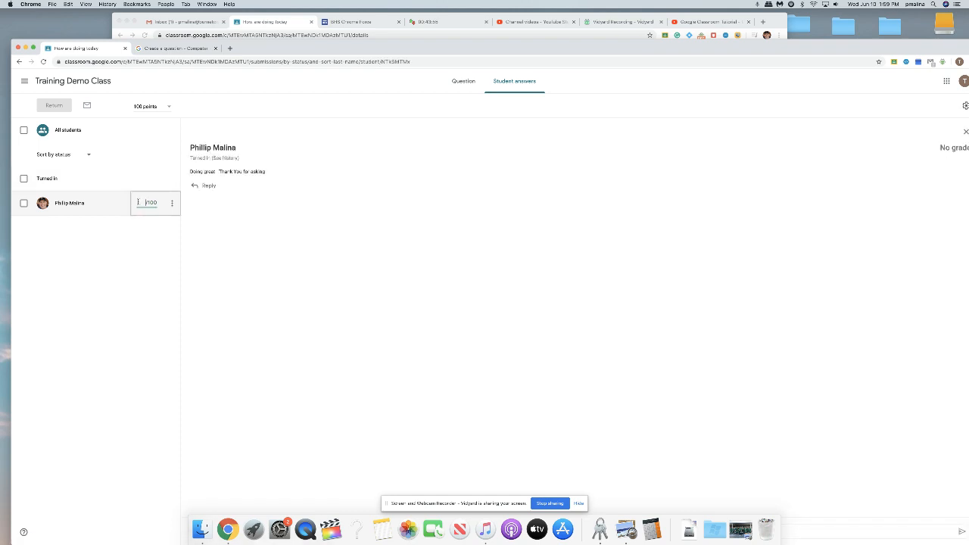
type("100")
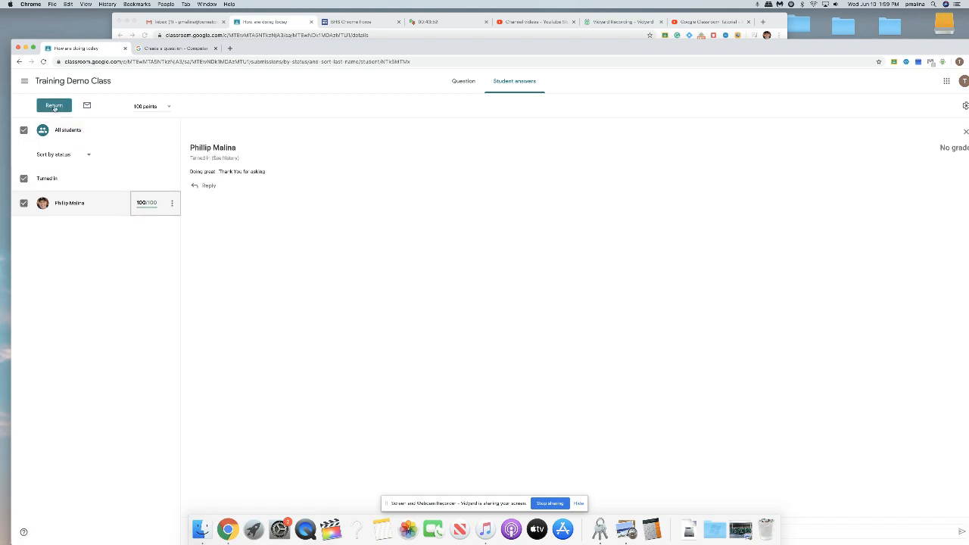
left_click(55, 108)
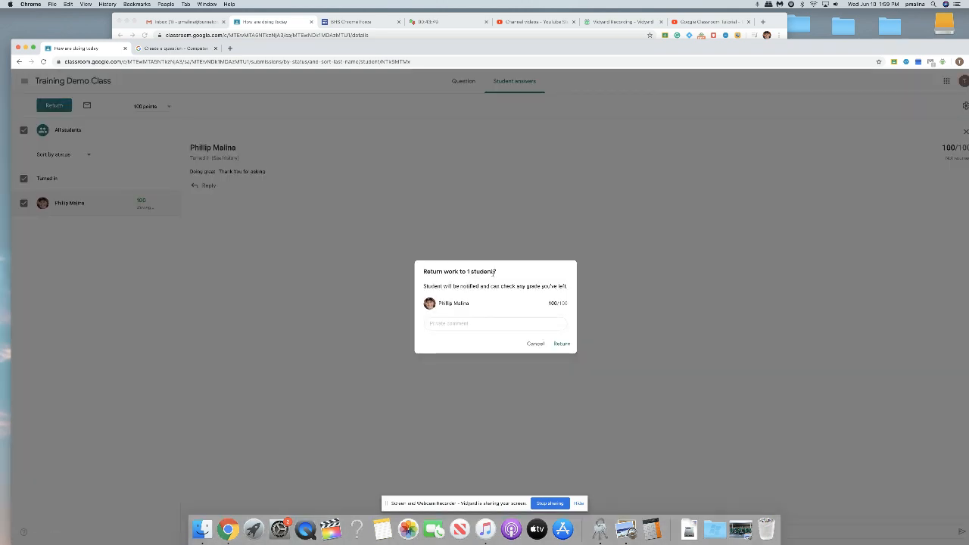
left_click(467, 323)
type("Great Job")
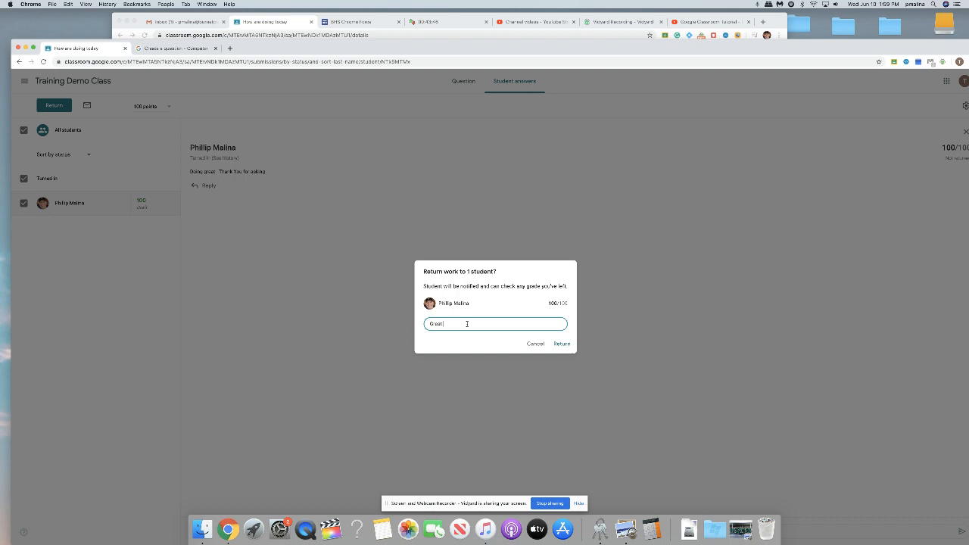
left_click(565, 344)
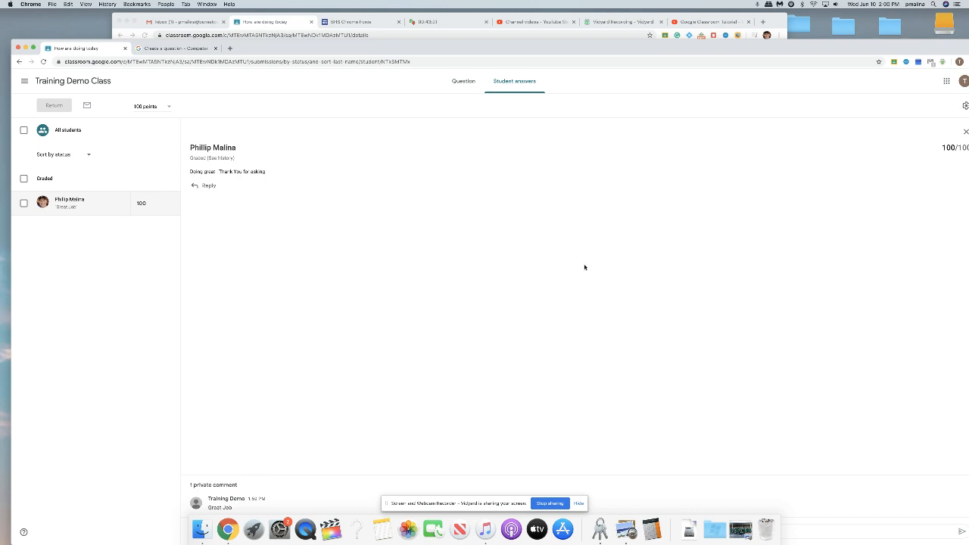
Switch to the student's window to view the returned question with its grade and private comment
left_click(621, 21)
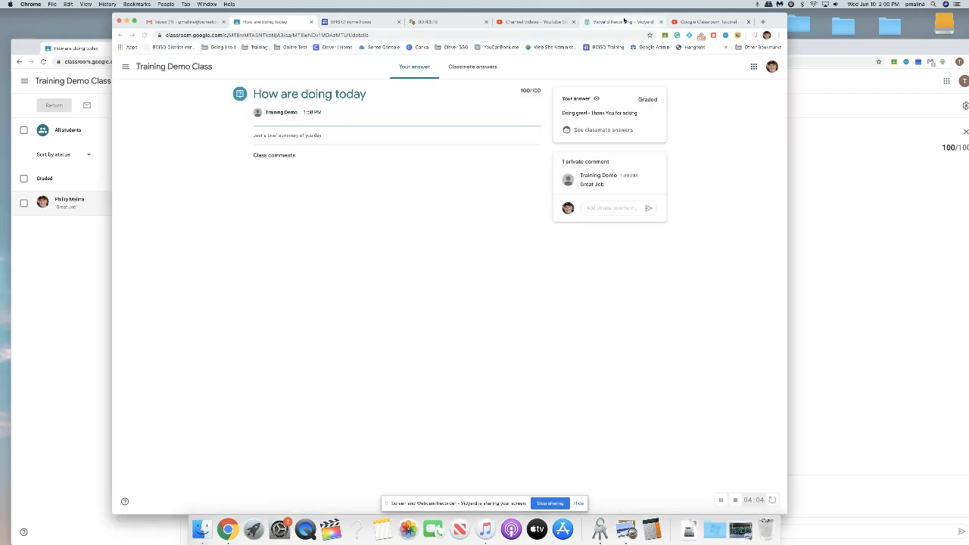